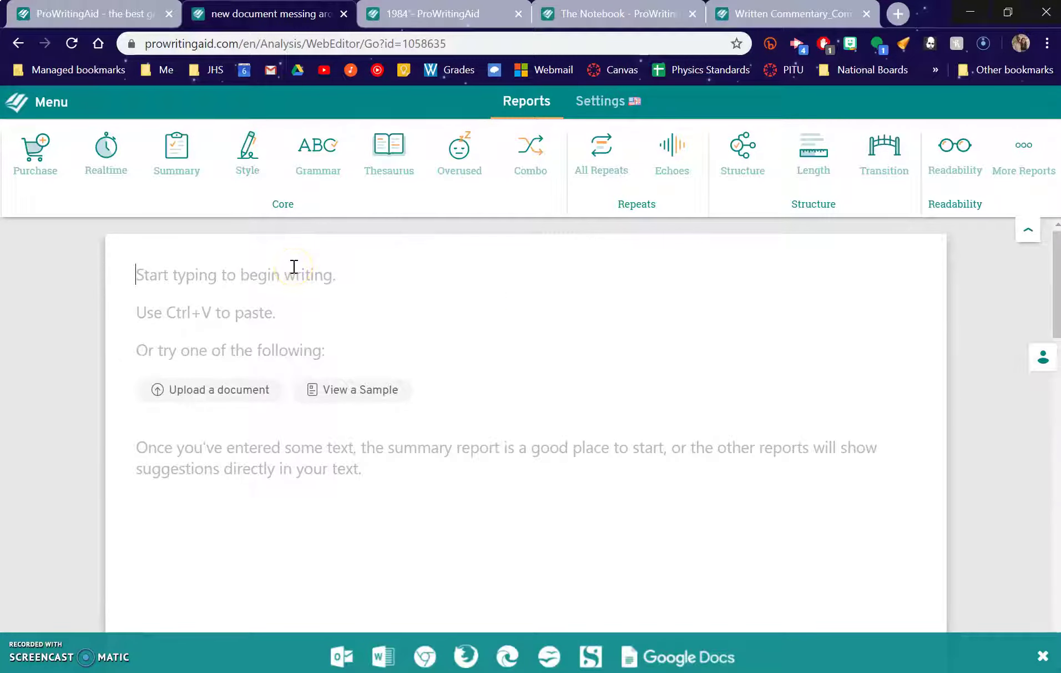
Step: Enter "i can start typing stuff" in the empty document
type("i can start typing stuff")
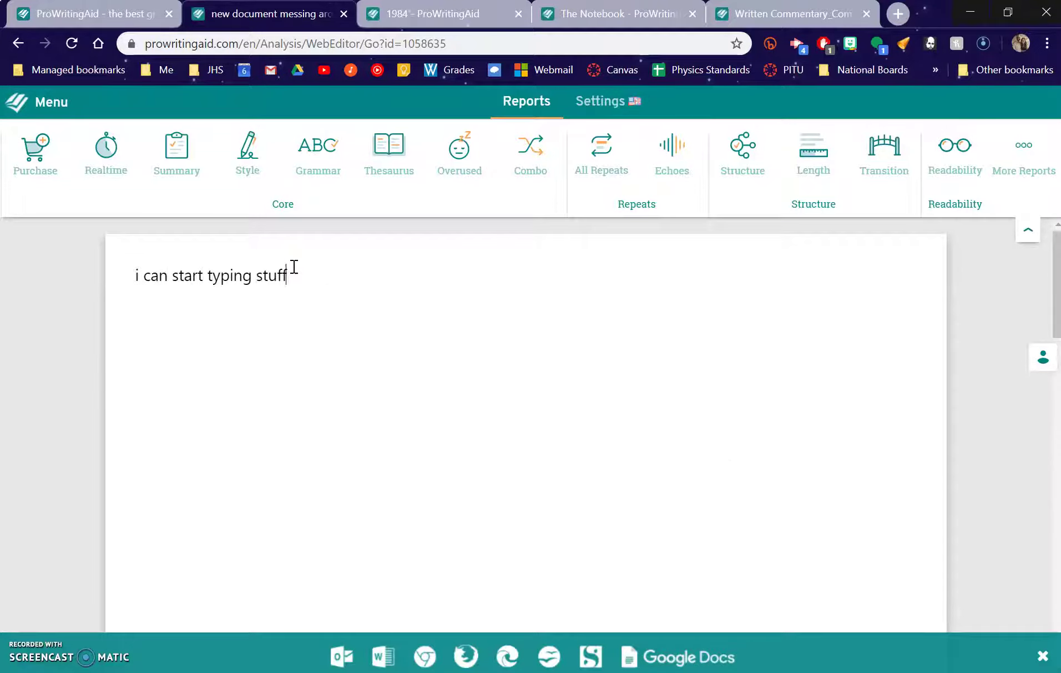
Step: Switch to Word and copy the commentary passage from "Another trend I identified" through "by creating slideshow presentations."
key("alt+Tab")
key("alt+Tab")
key("alt+Tab")
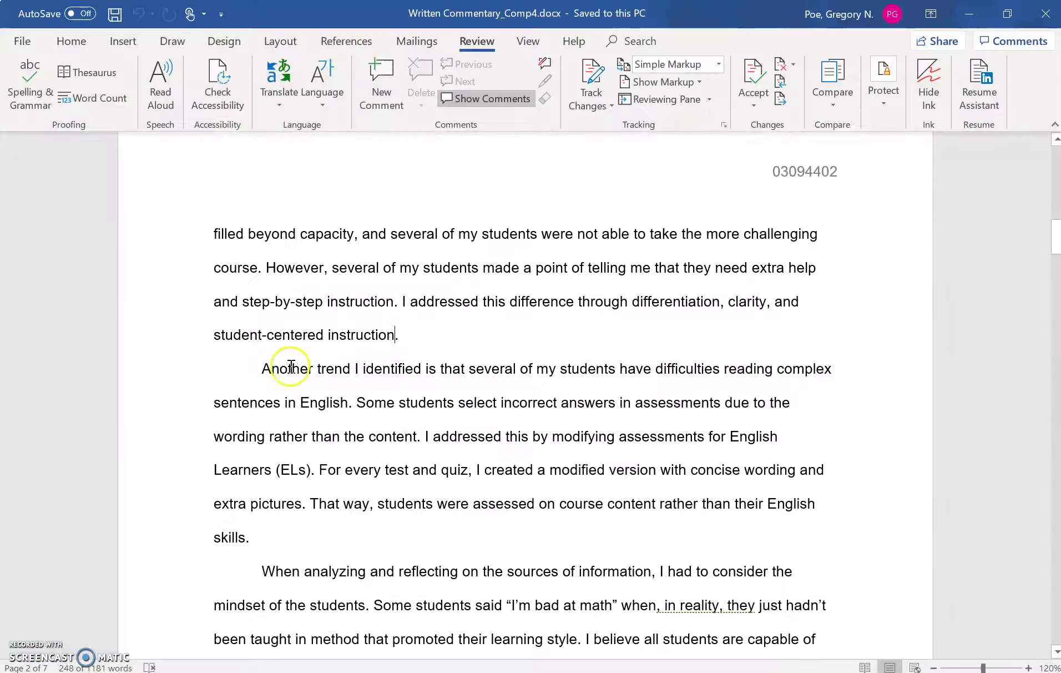
left_click_drag(288, 369, 516, 413)
scroll(400, 421, "down", 5)
scroll(417, 474, "down", 10)
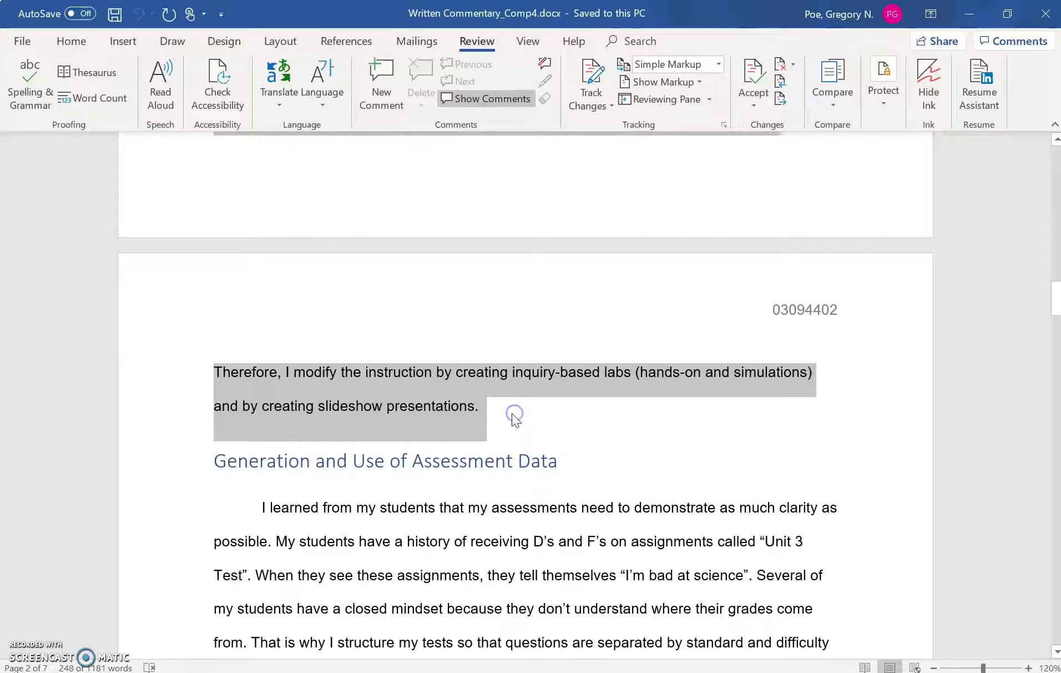
Step: Switch back to ProWritingAid and replace the whole document text with the copied commentary passage
key("alt+Tab")
key("ctrl+a")
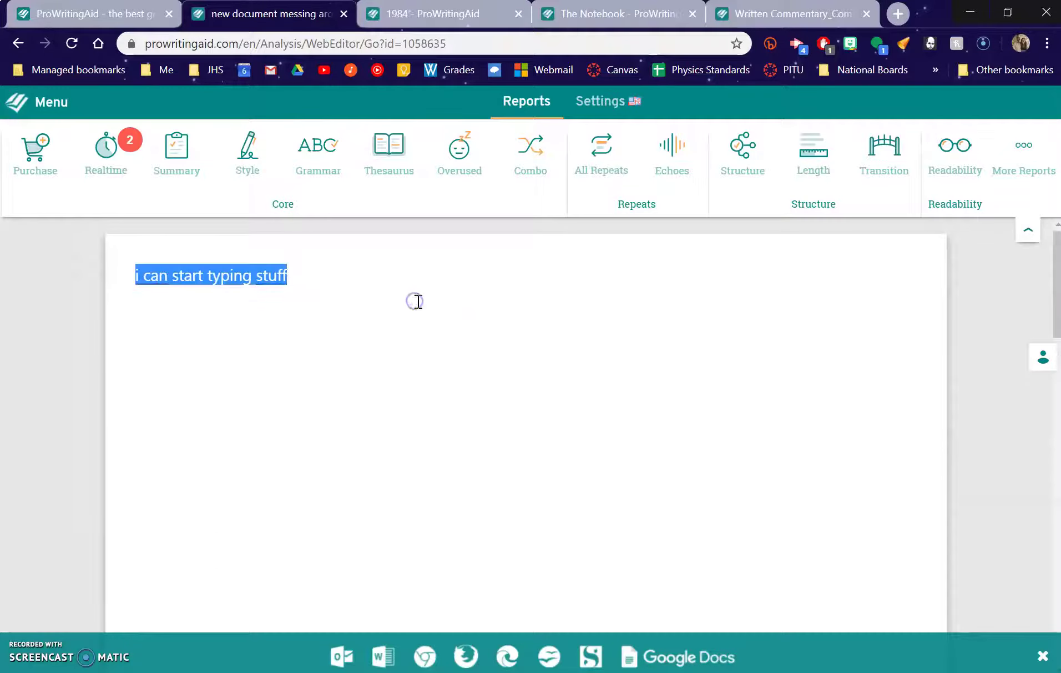
key("ctrl+v")
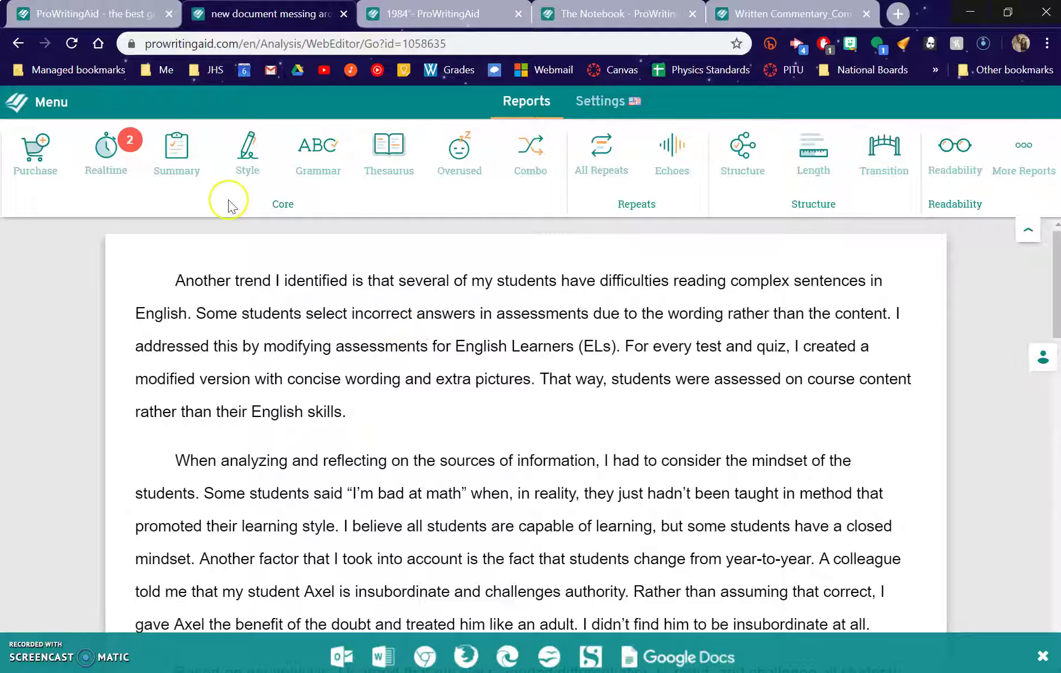
Step: Run the Summary report on the pasted text and read its document scores, key actions, statistics and readability measures
left_click(193, 170)
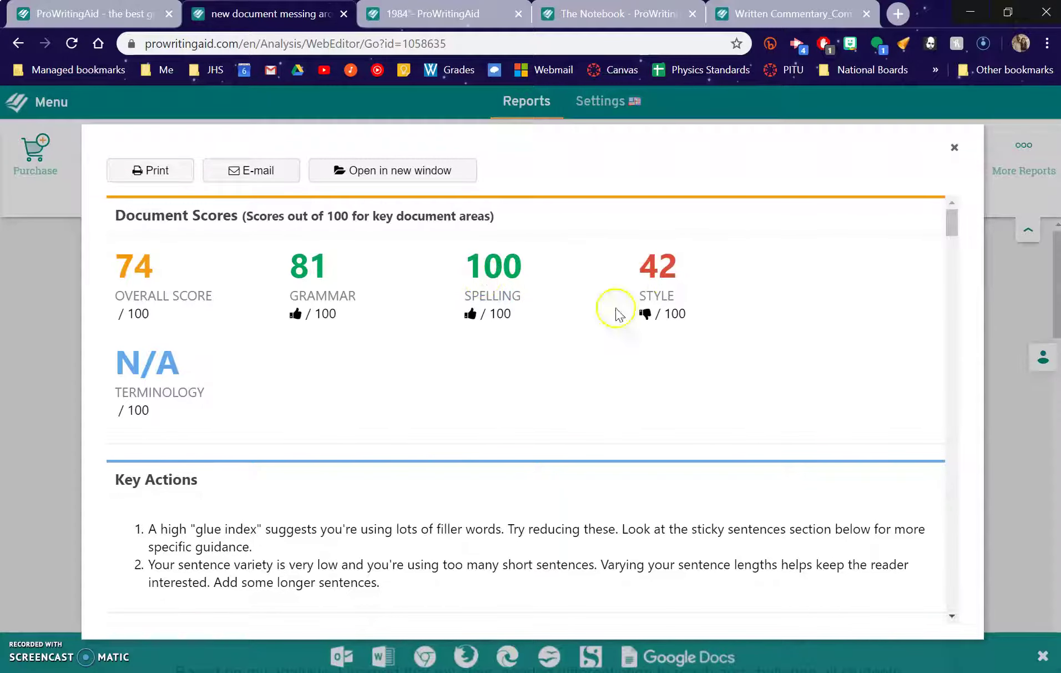
scroll(402, 434, "down", 1)
scroll(399, 433, "down", 1)
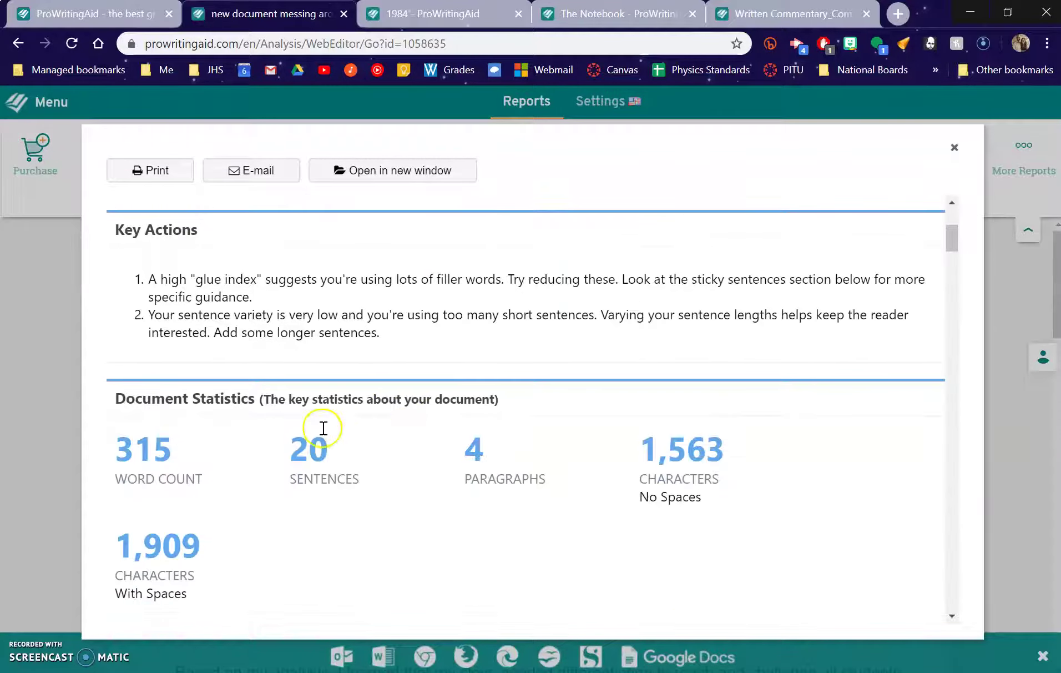
scroll(320, 429, "down", 1)
scroll(236, 392, "down", 1)
scroll(245, 394, "down", 10)
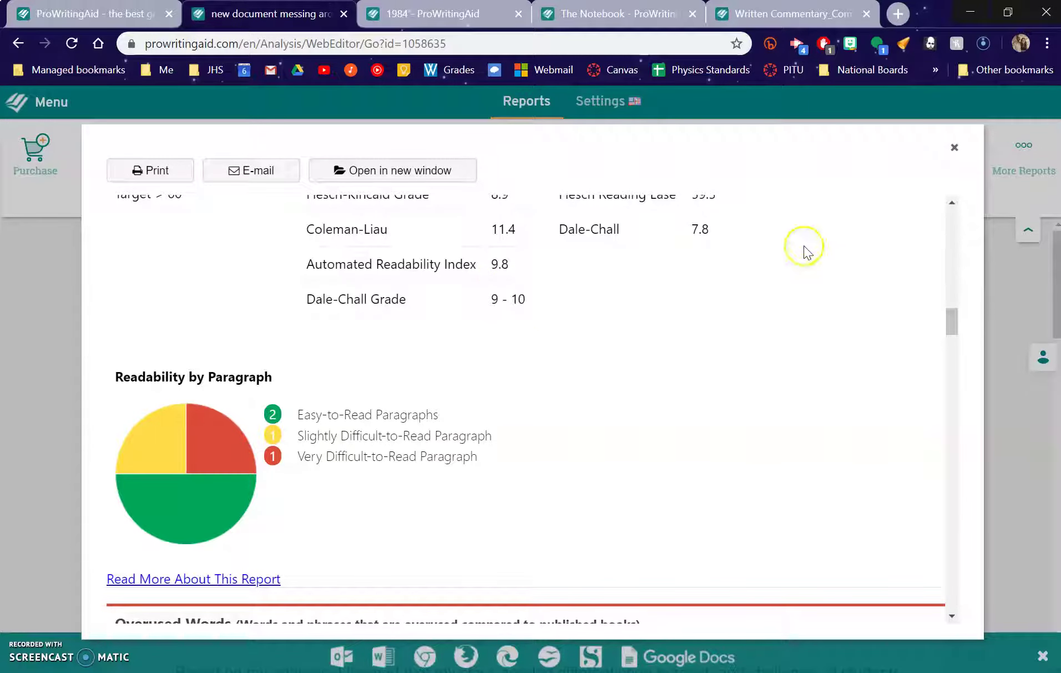
Step: Review the summary's document scores and vocabulary section again, and close the report
scroll(741, 342, "up", 9)
scroll(741, 343, "up", 10)
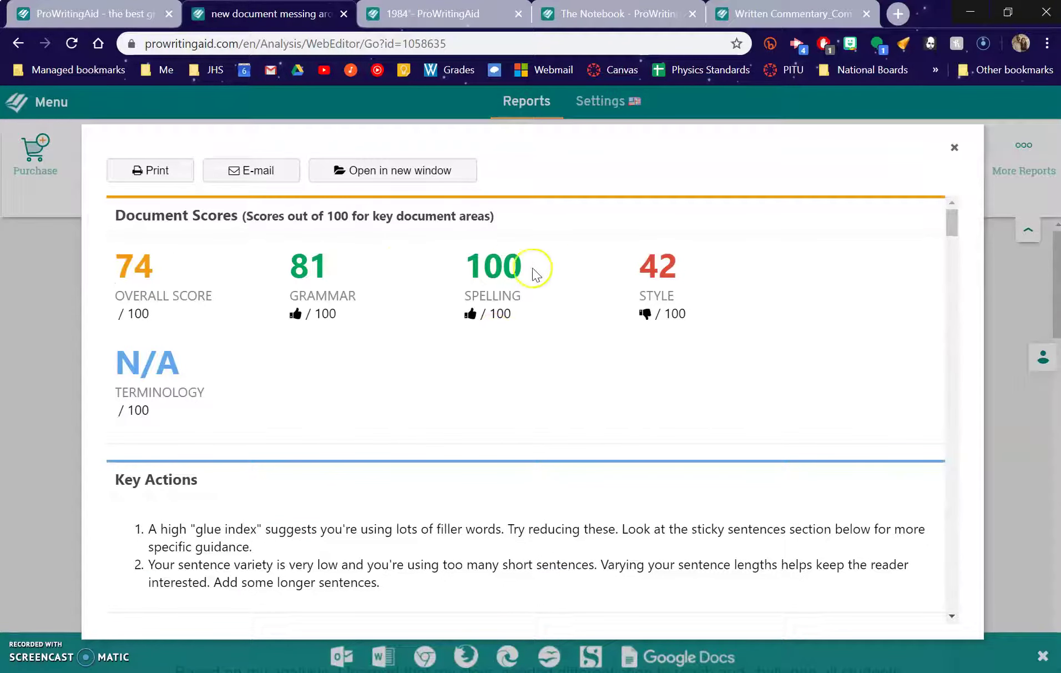
scroll(561, 294, "down", 6)
scroll(566, 294, "down", 5)
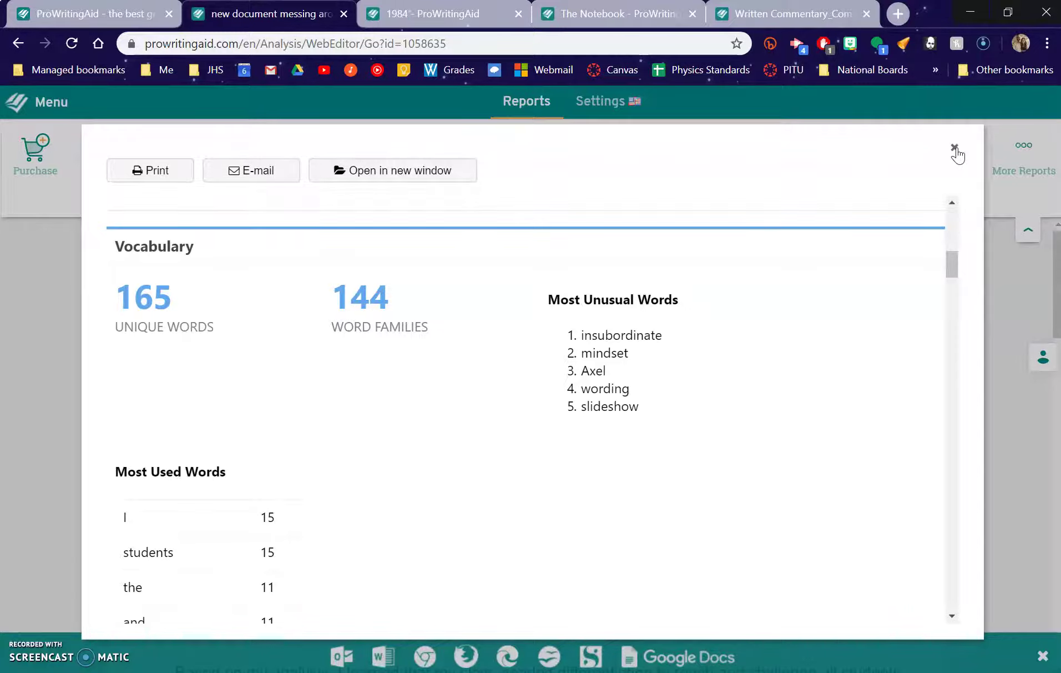
scroll(876, 286, "down", 9)
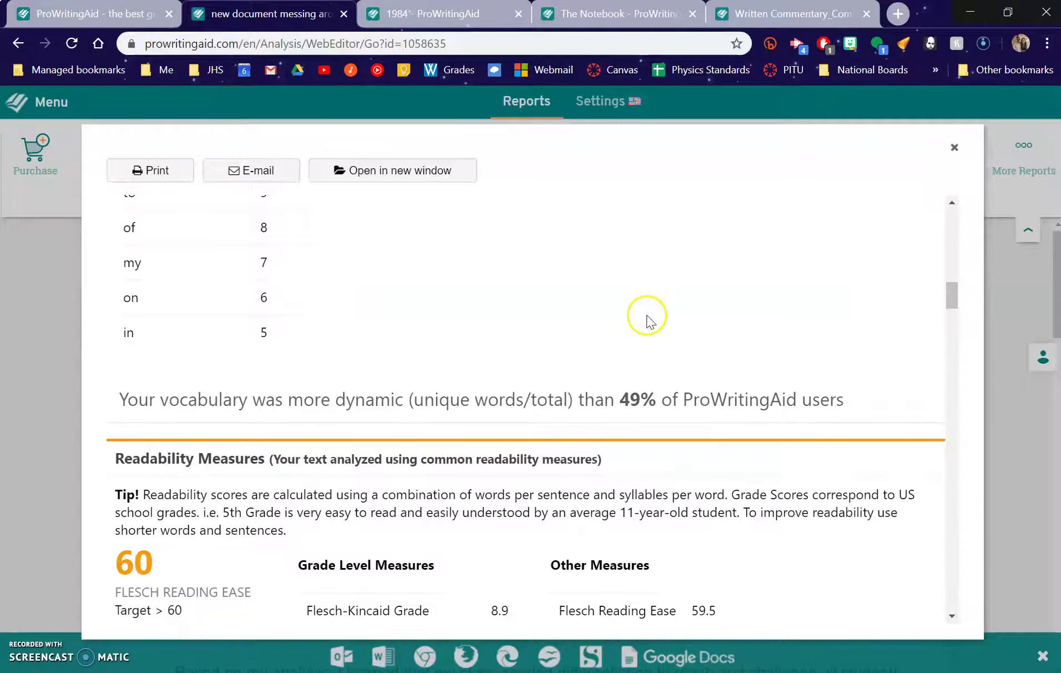
scroll(646, 317, "up", 12)
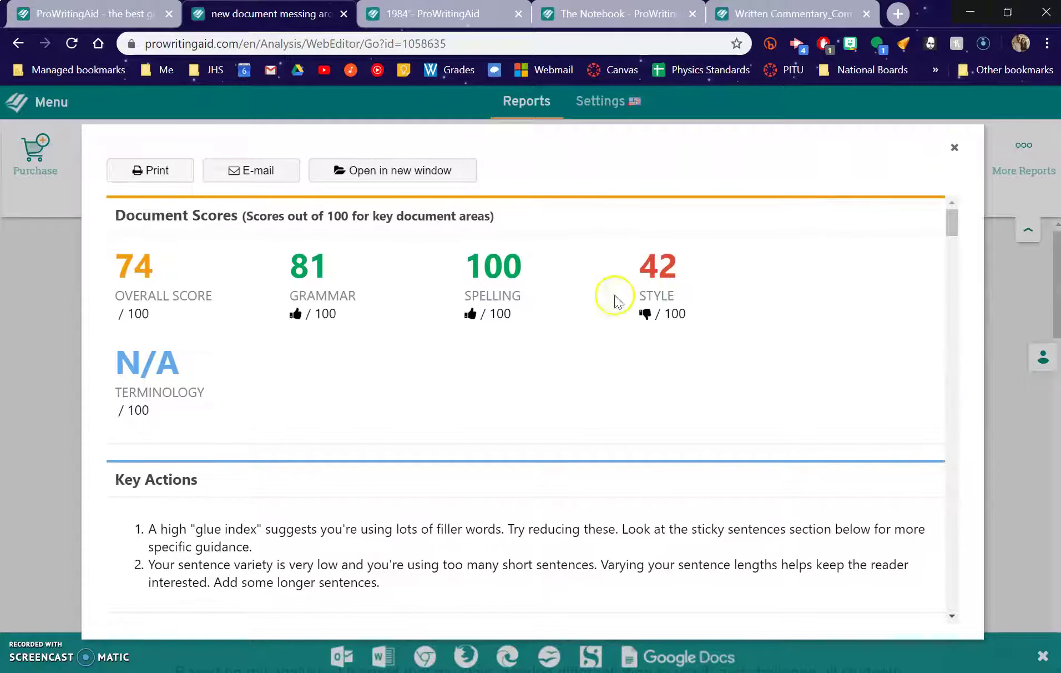
left_click(956, 148)
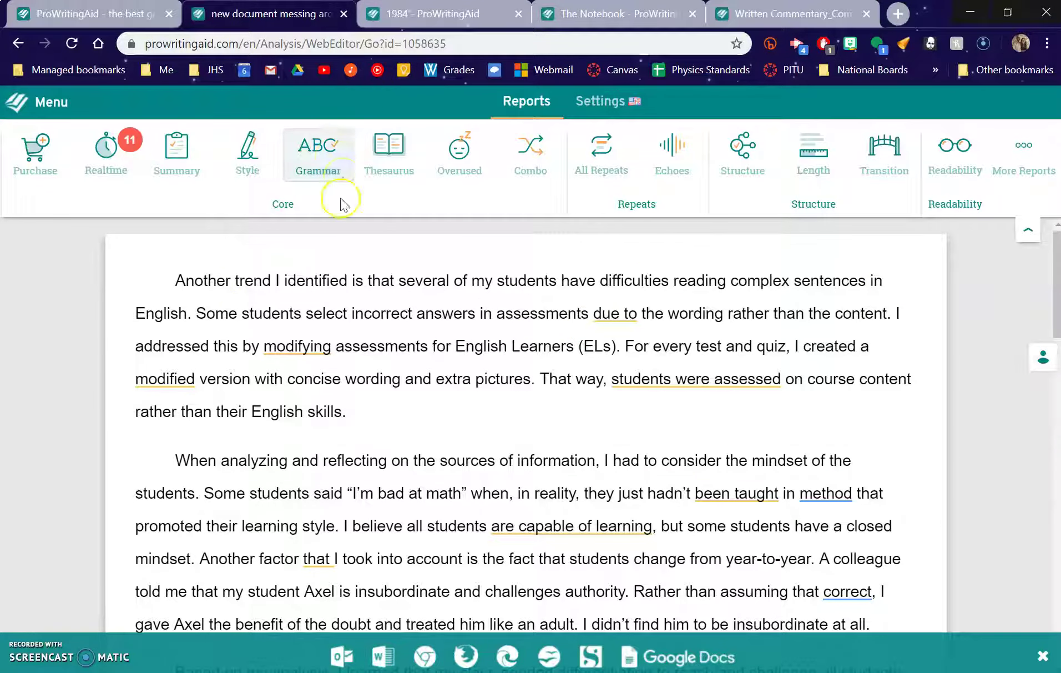
Step: Run the Summary report on the 1984 document and compare its scores with The Notebook's summary
left_click(413, 12)
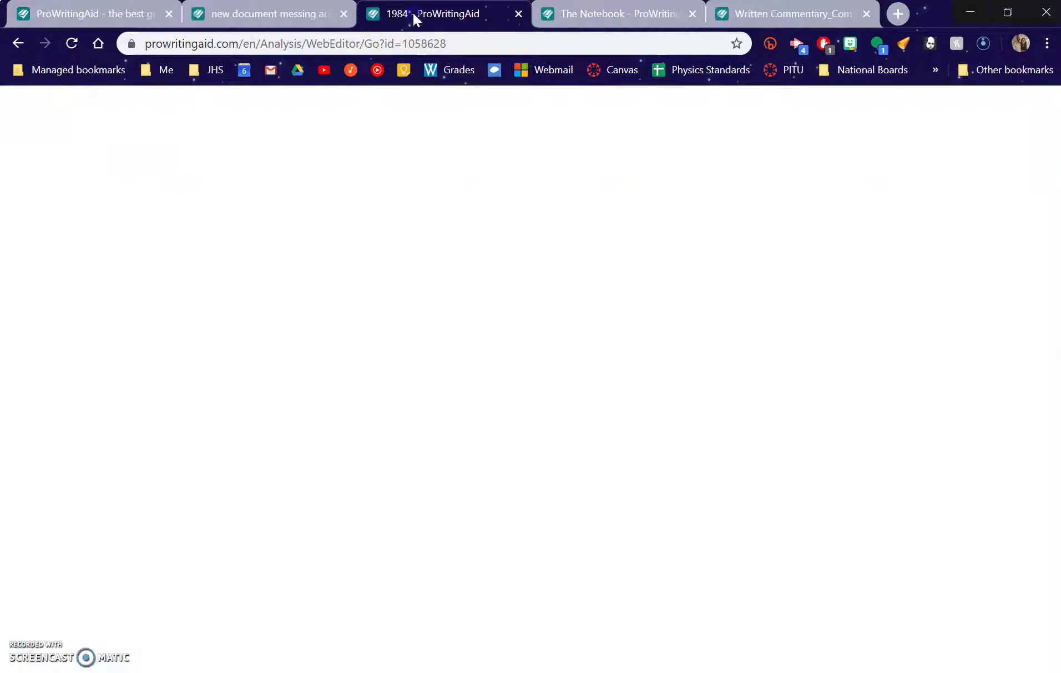
left_click(187, 162)
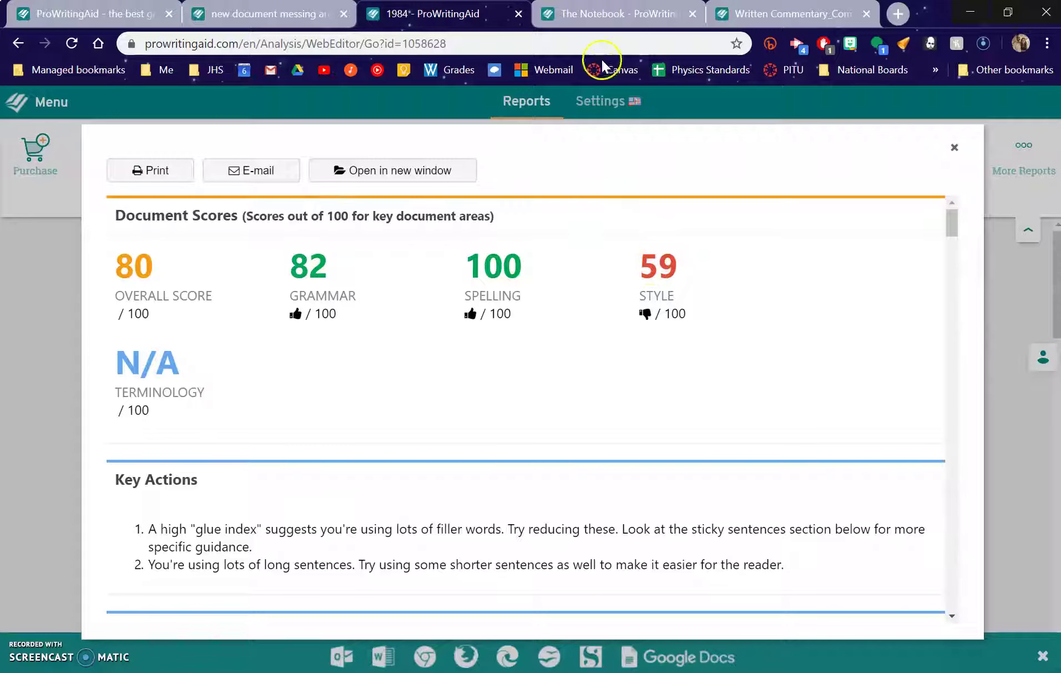
left_click(620, 16)
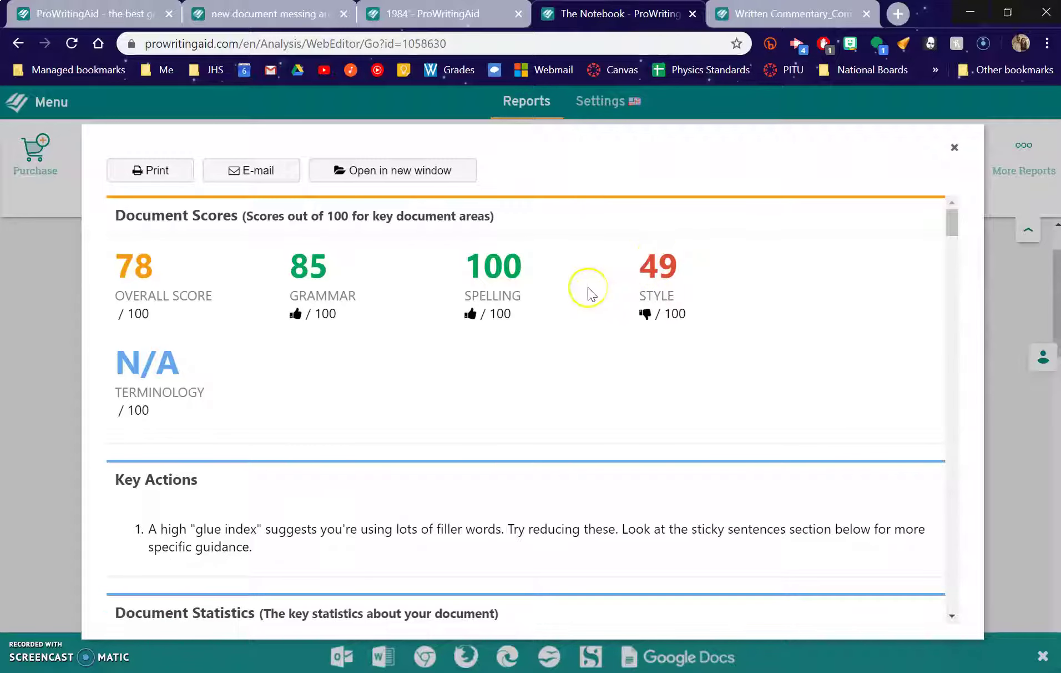
left_click(462, 16)
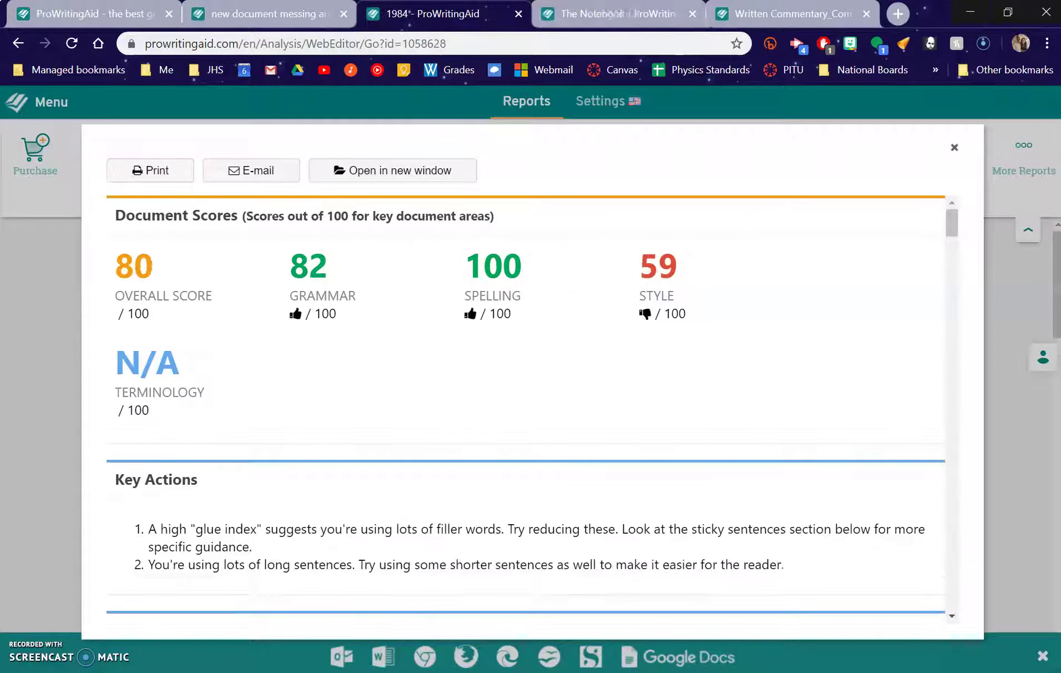
left_click(612, 15)
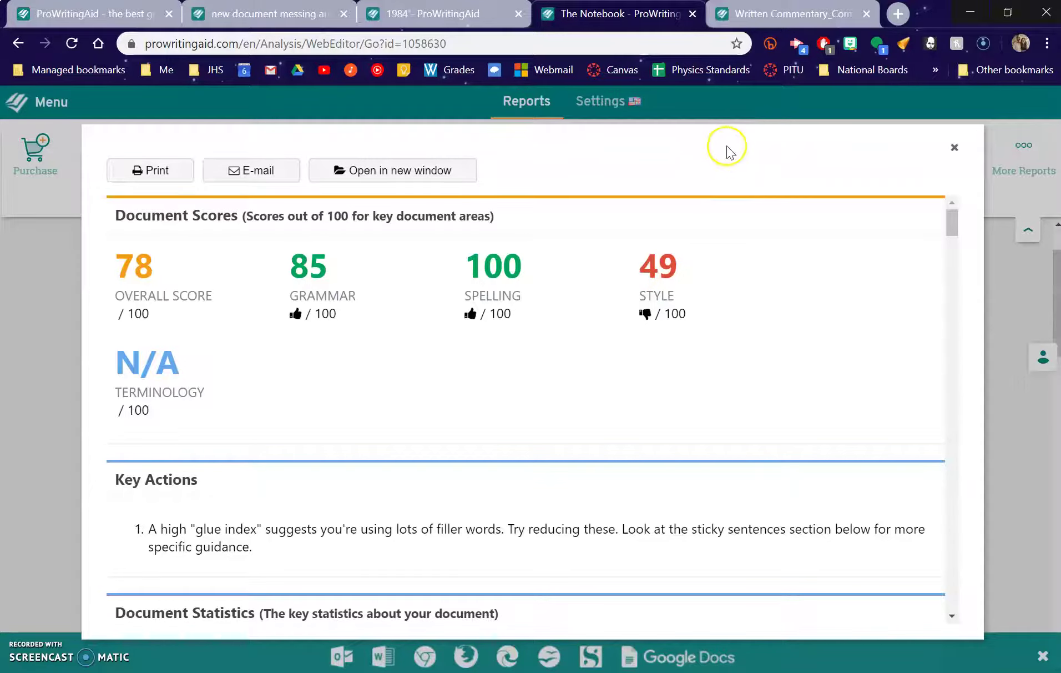
Step: Compare the Written Commentary's summary scores with The Notebook's, and close the Written Commentary's summary
left_click(766, 14)
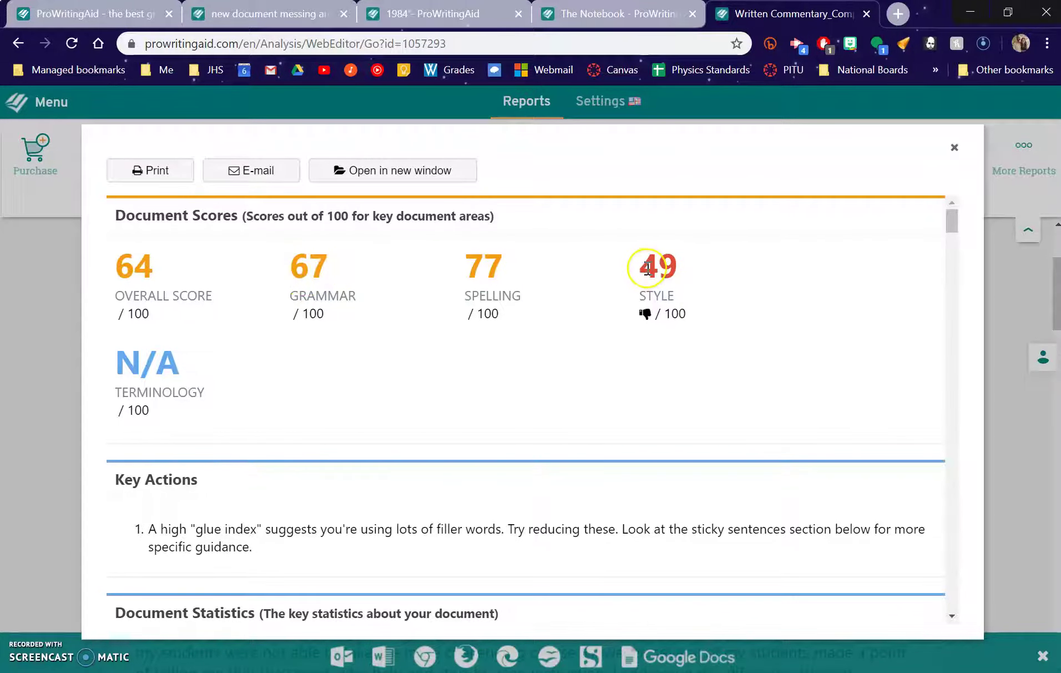
left_click(632, 15)
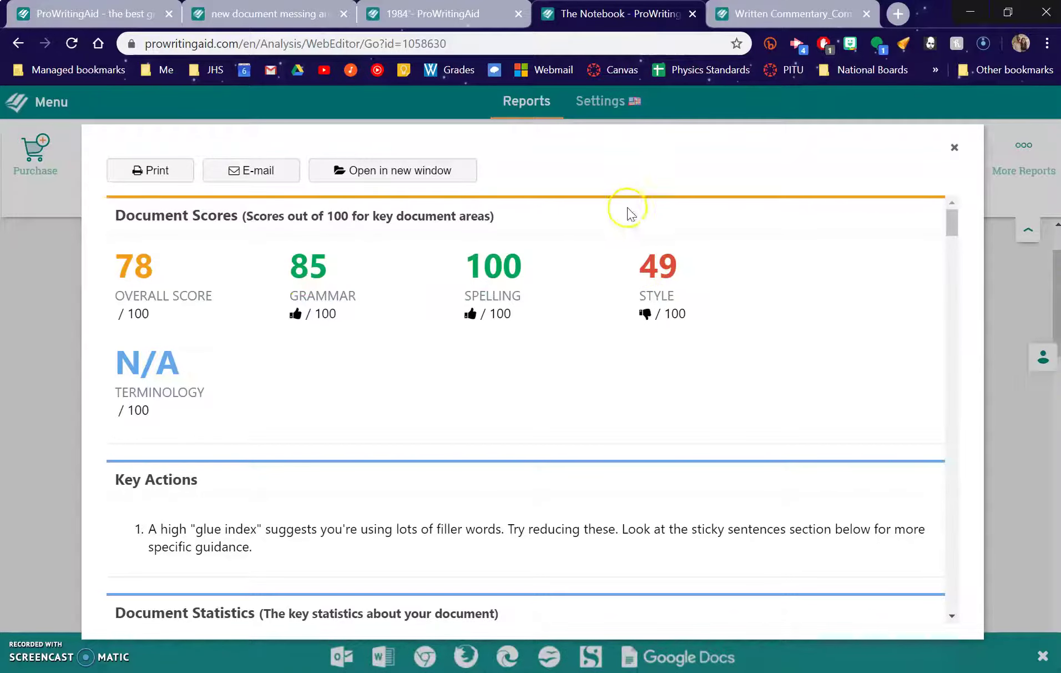
left_click(751, 22)
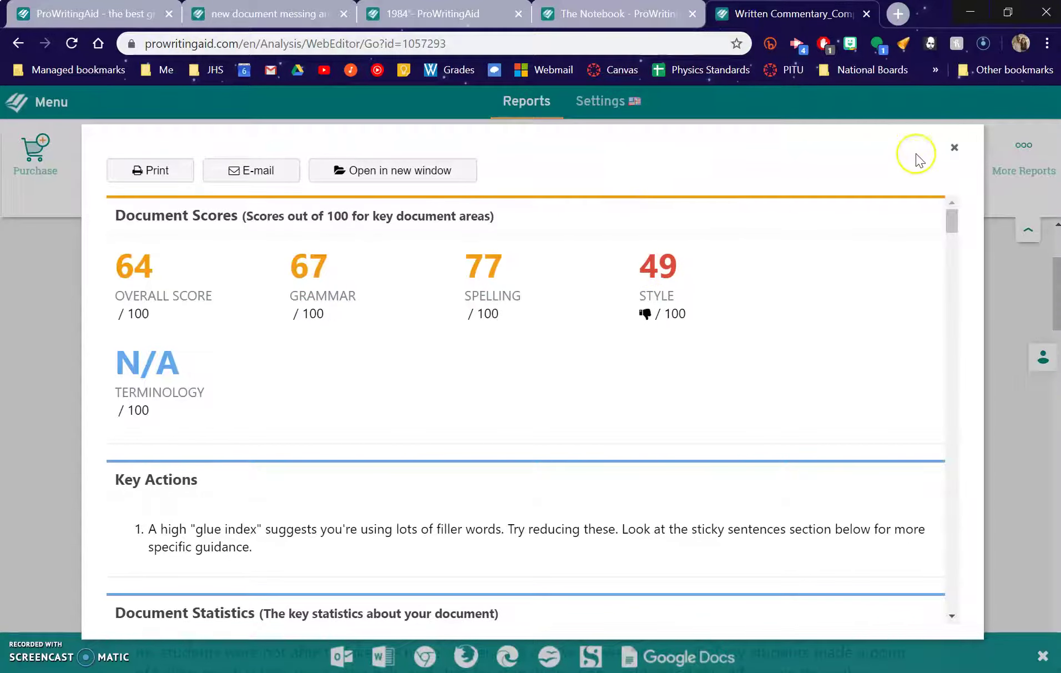
left_click(954, 147)
scroll(456, 301, "up", 3)
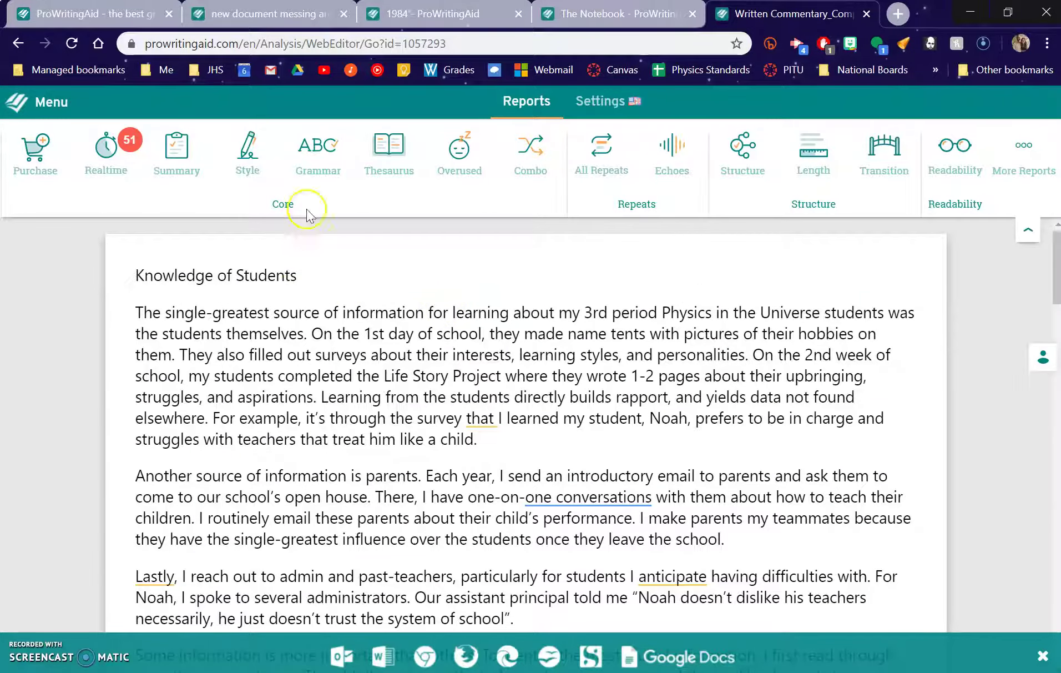
Step: Run the Style report on the Written Commentary and inspect the suggestions for "directly" and "that" in the first paragraph
left_click(263, 158)
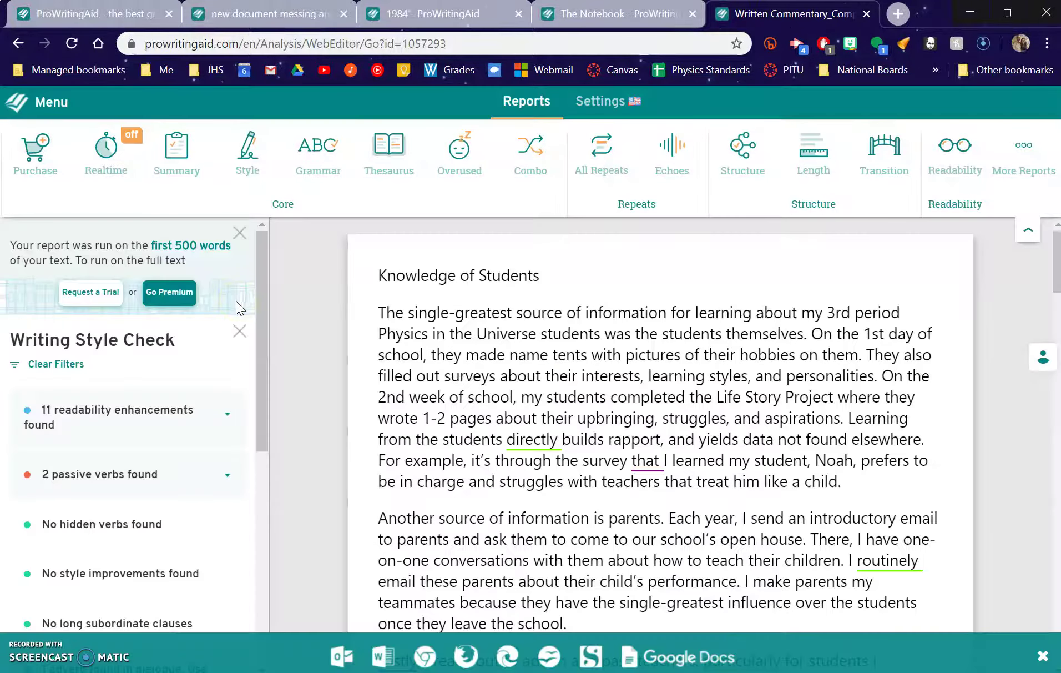
scroll(172, 354, "down", 2)
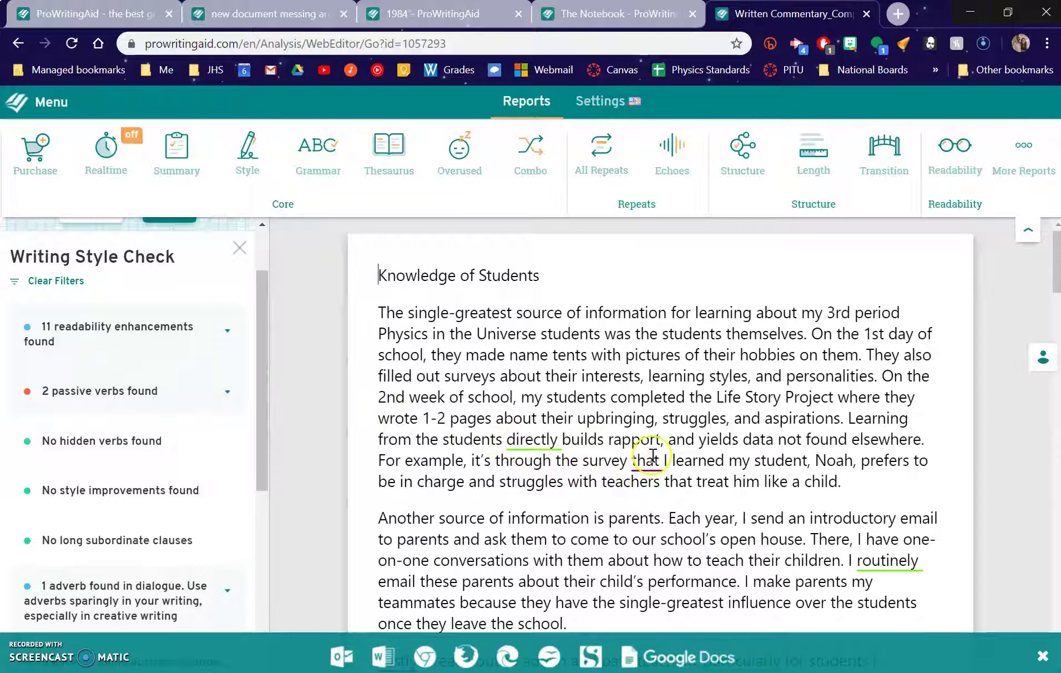
left_click(536, 441)
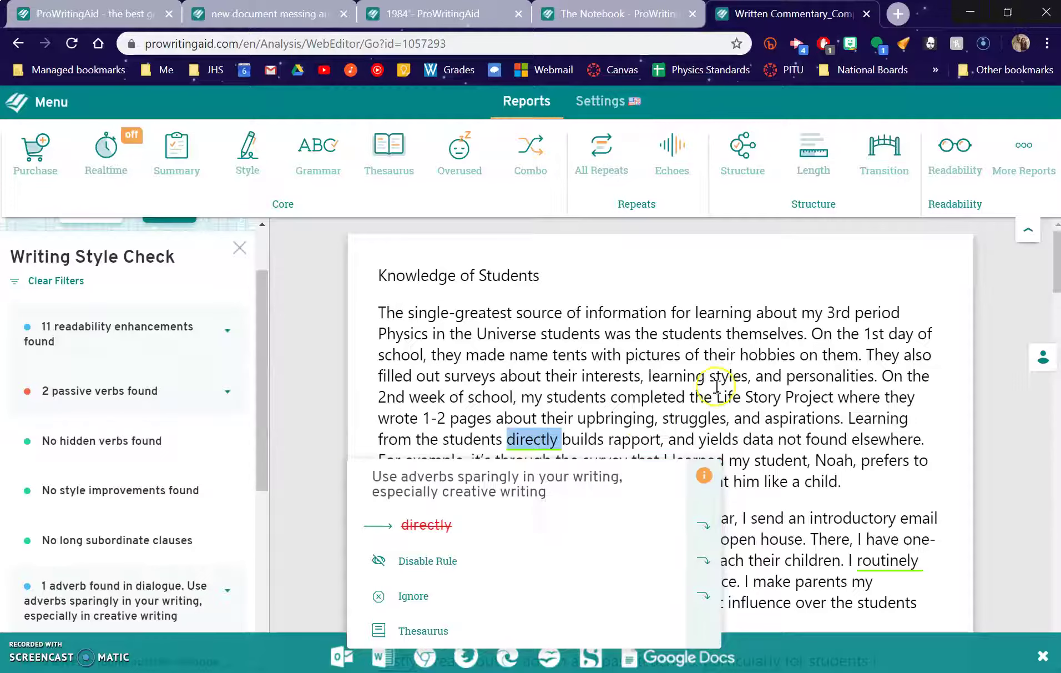
left_click(642, 463)
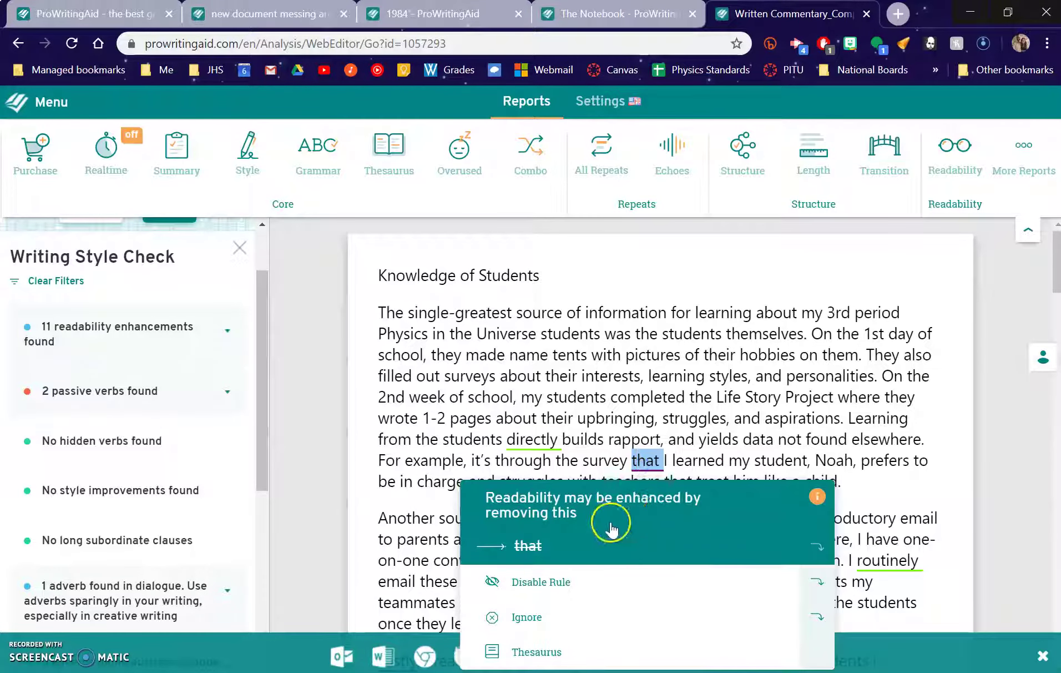
left_click(674, 375)
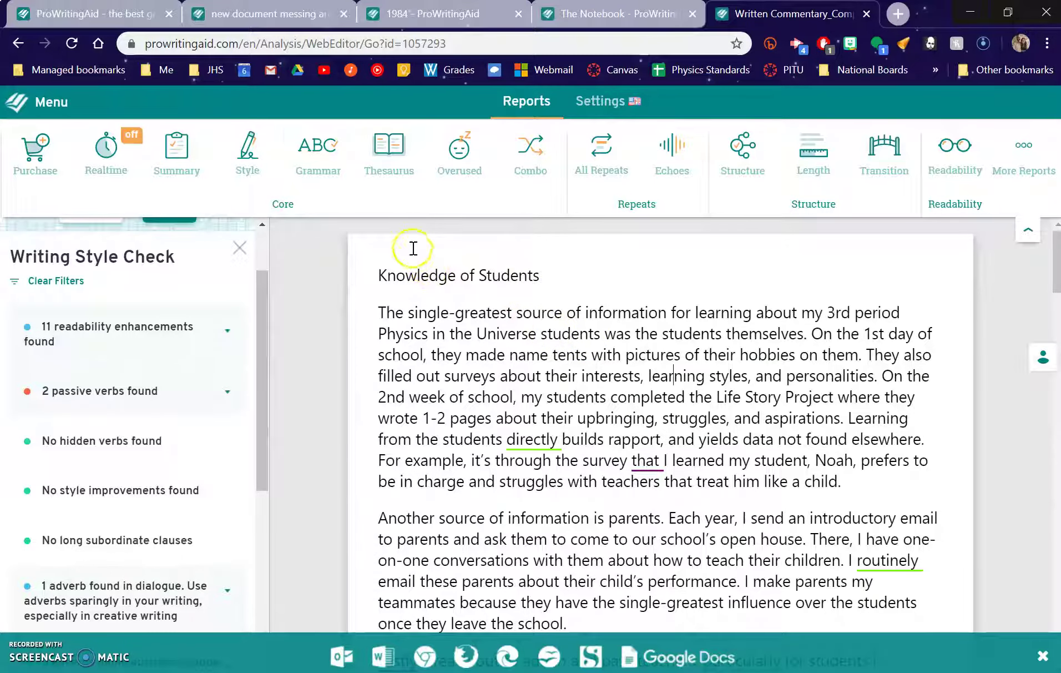
Step: Run the Grammar report and look over its flagged text, and bring up the Thesaurus report
left_click(328, 157)
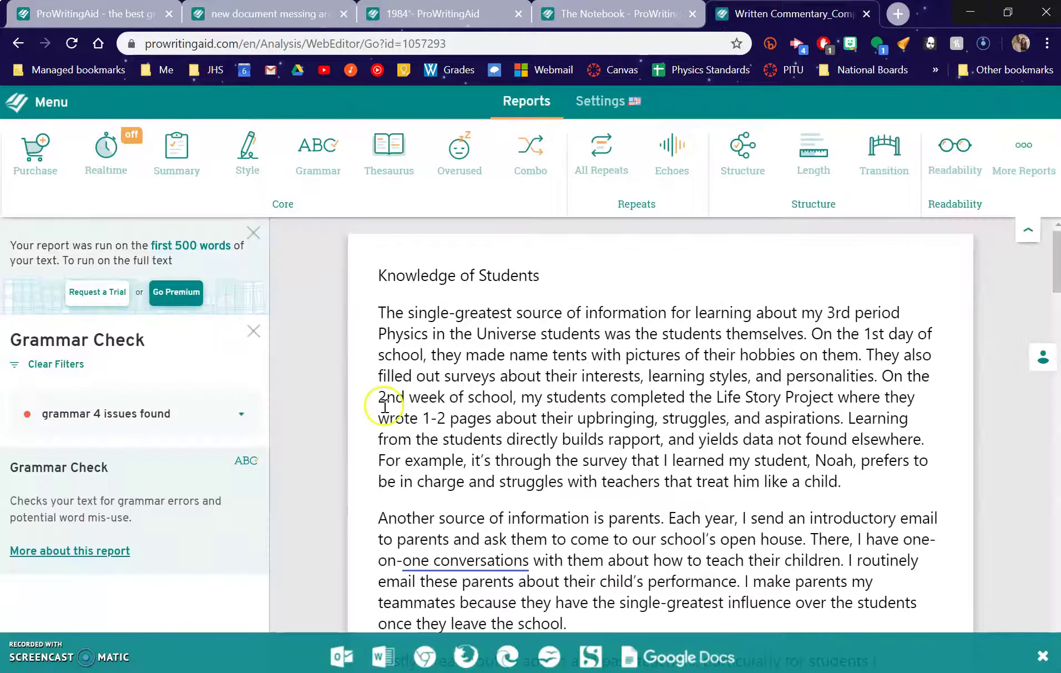
scroll(458, 456, "down", 2)
scroll(472, 452, "up", 2)
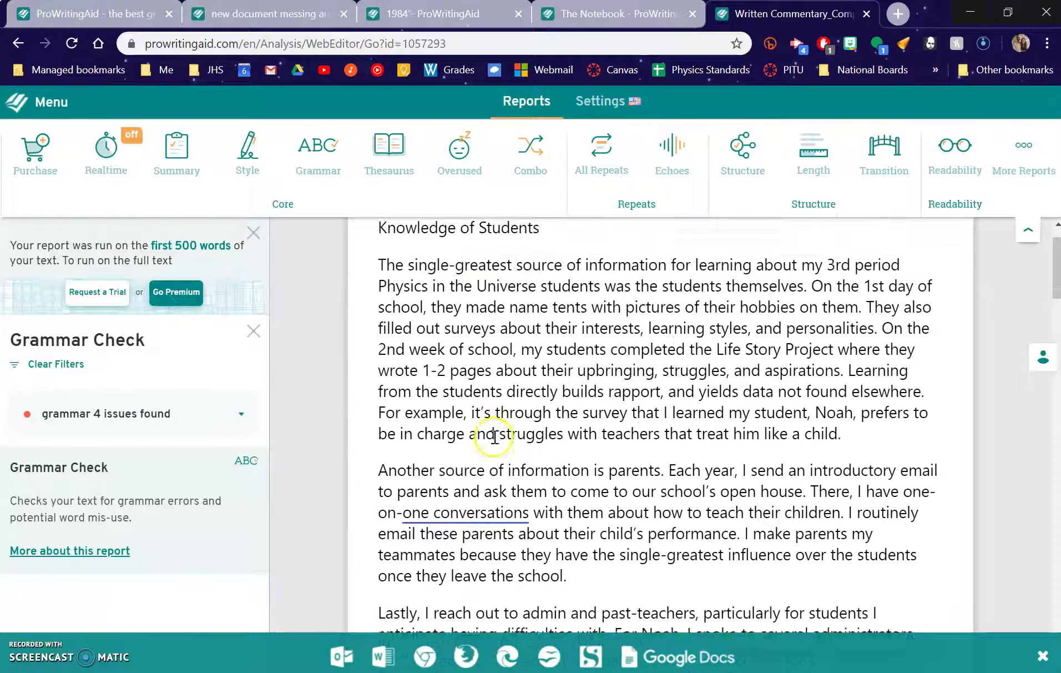
left_click(415, 166)
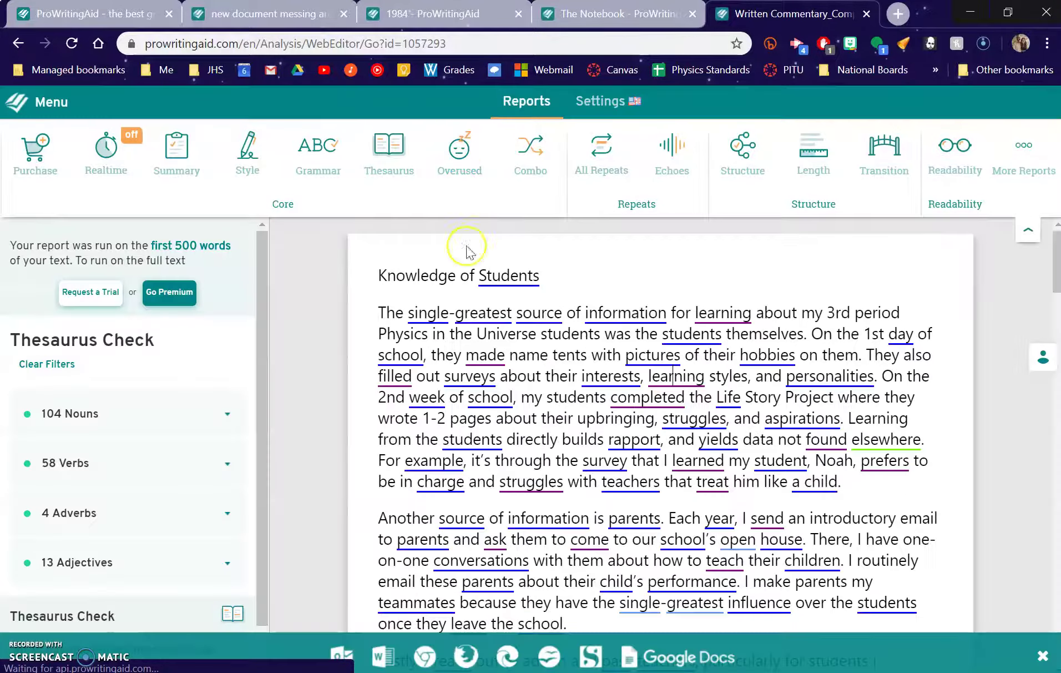
Step: Run the Overused report to check its word advice, and bring up the Combo report
left_click(454, 160)
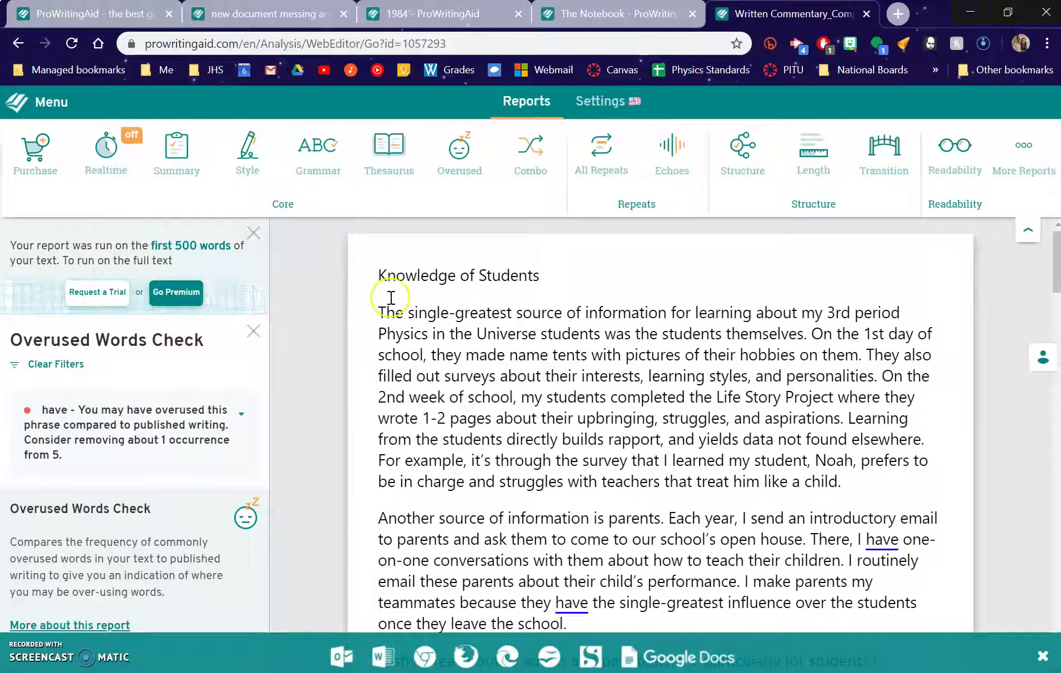
mouse_move(144, 416)
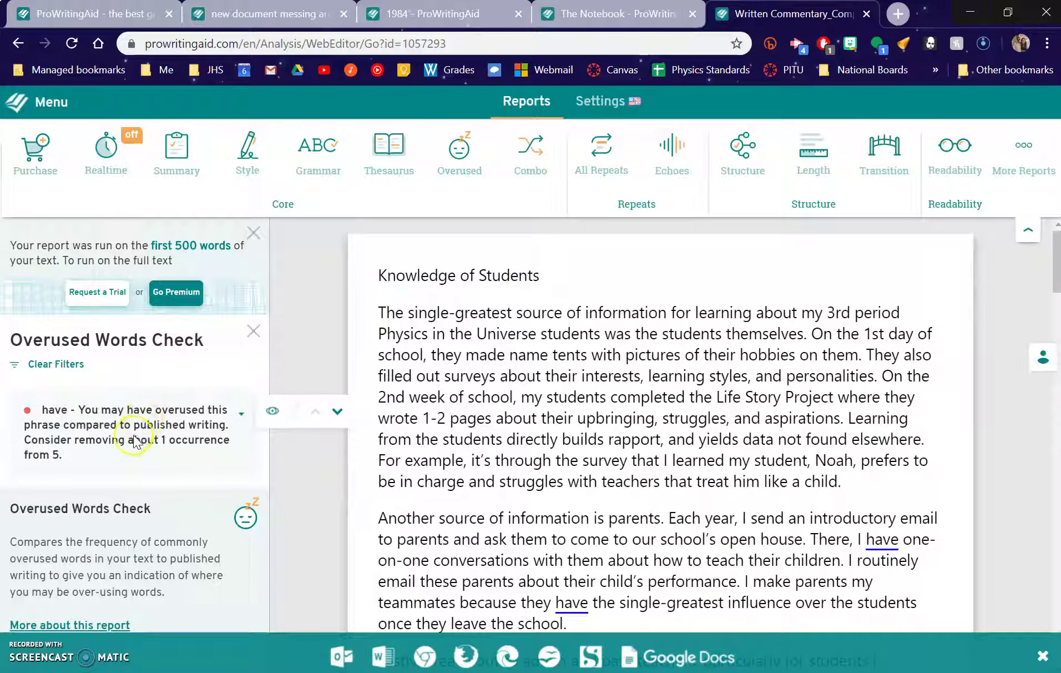
left_click(529, 157)
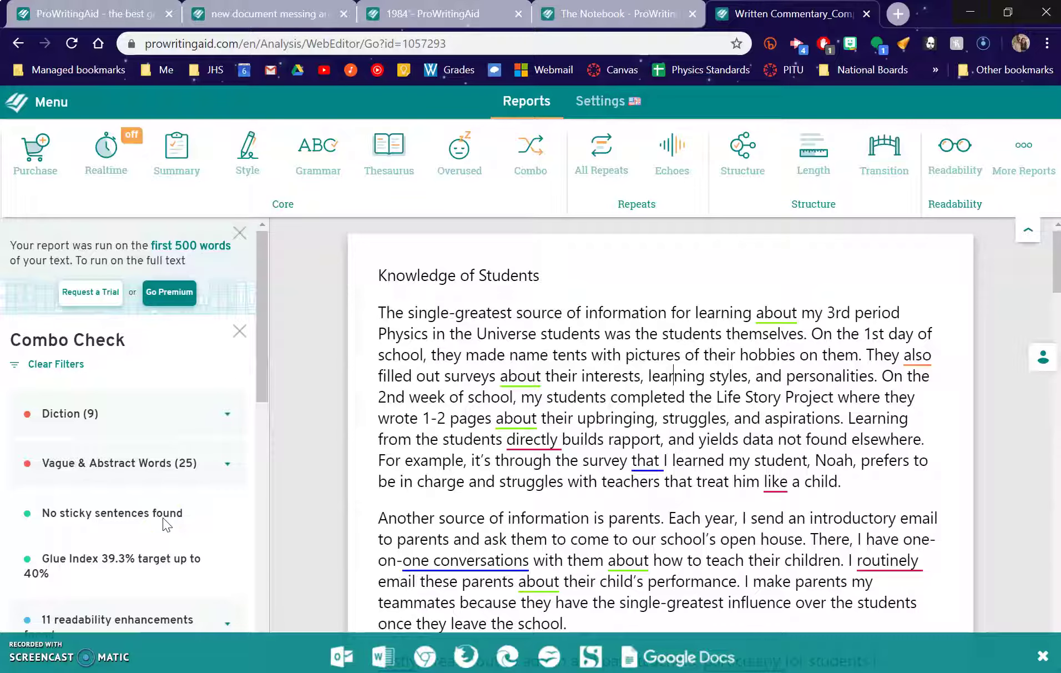
Step: Run the Structure report and inspect the note on the sentence beginning "On the 2nd week of school"
left_click(738, 177)
left_click(503, 403)
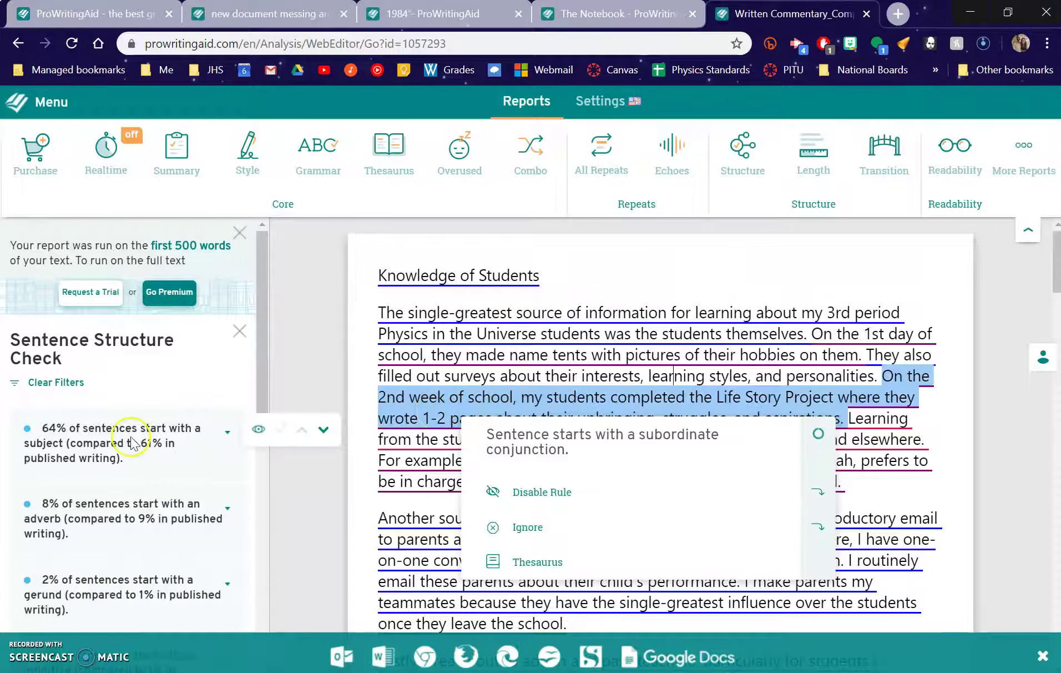
left_click(92, 451)
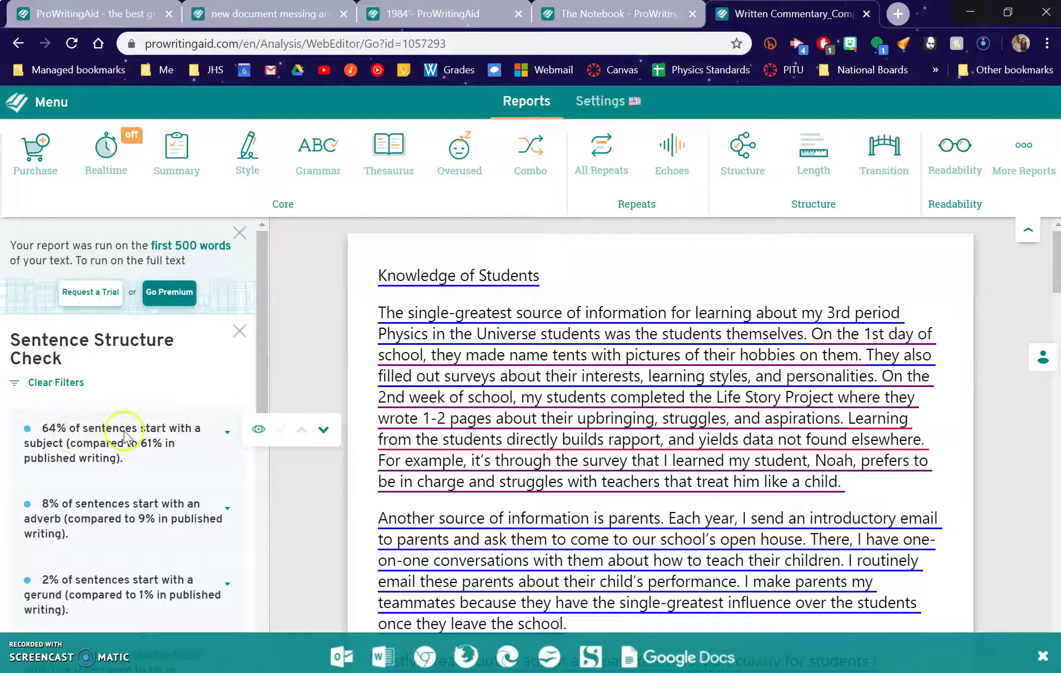
Step: Review the rest of the sentence-start statistics in the Sentence Structure Check, and run the Readability report
scroll(121, 439, "down", 10)
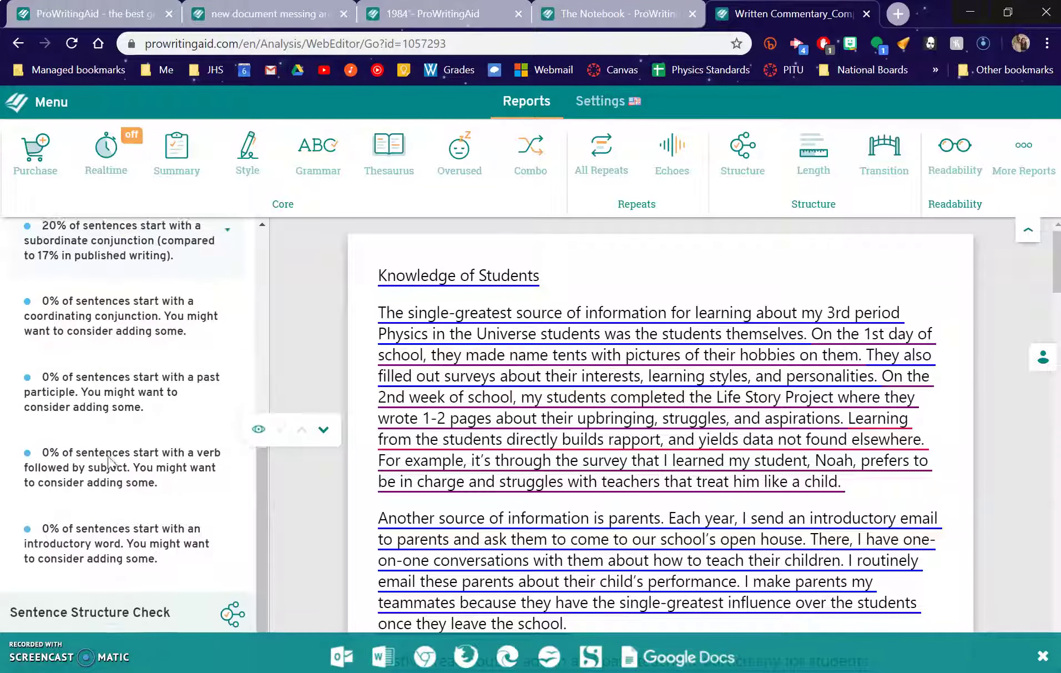
left_click(935, 161)
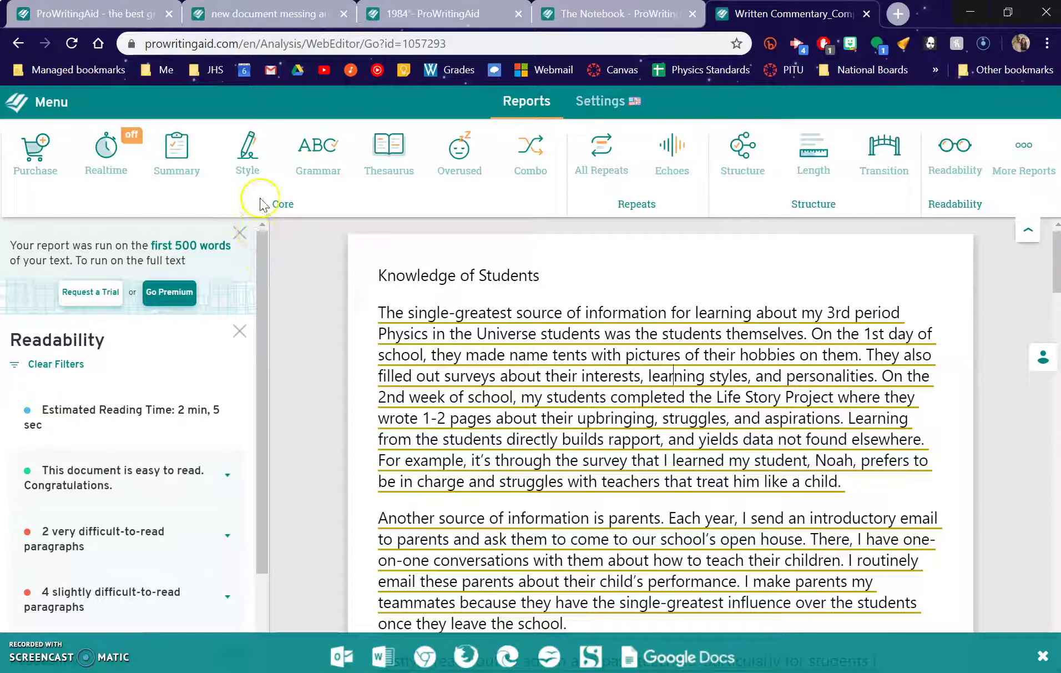
Step: Run the Summary report to view the document scores for the Written Commentary, and return to the document text
left_click(186, 158)
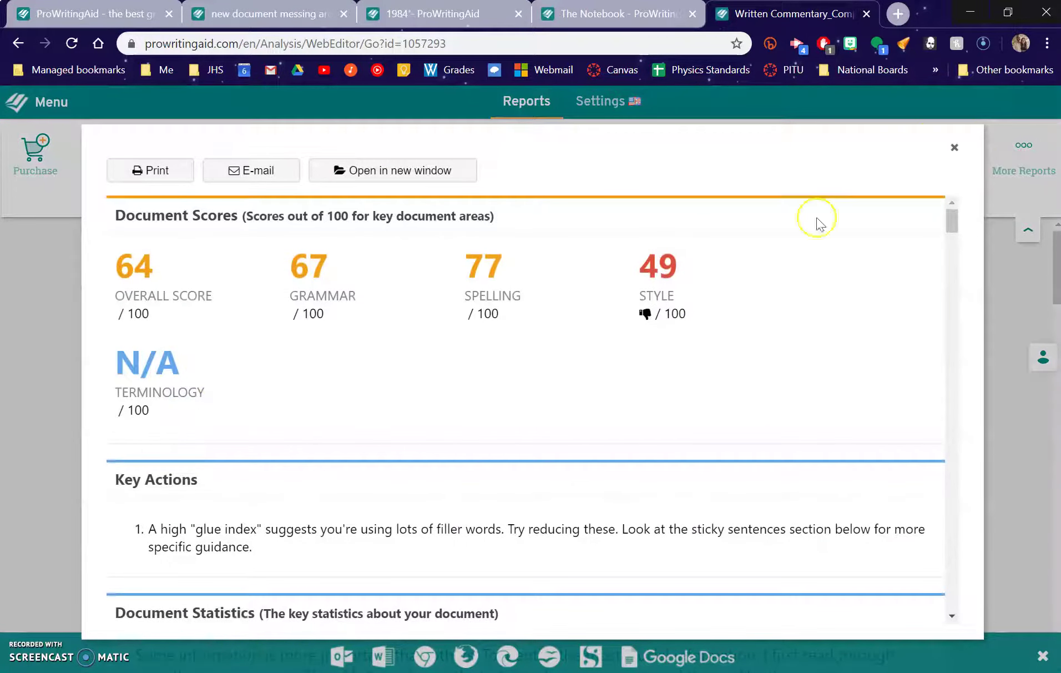
left_click(953, 149)
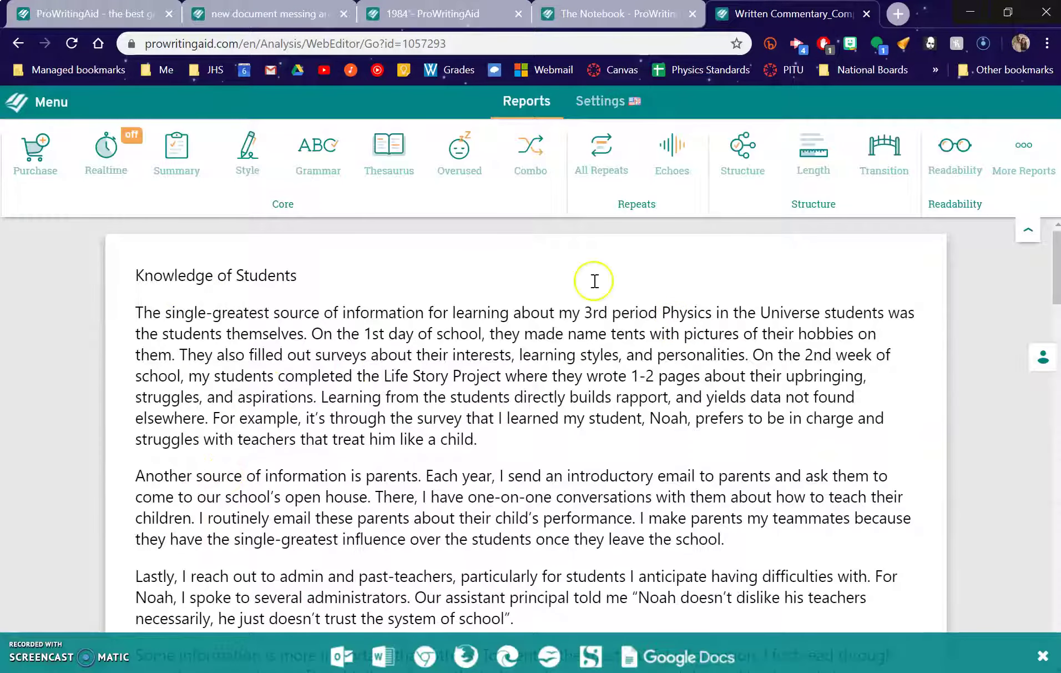
left_click_drag(174, 275, 250, 243)
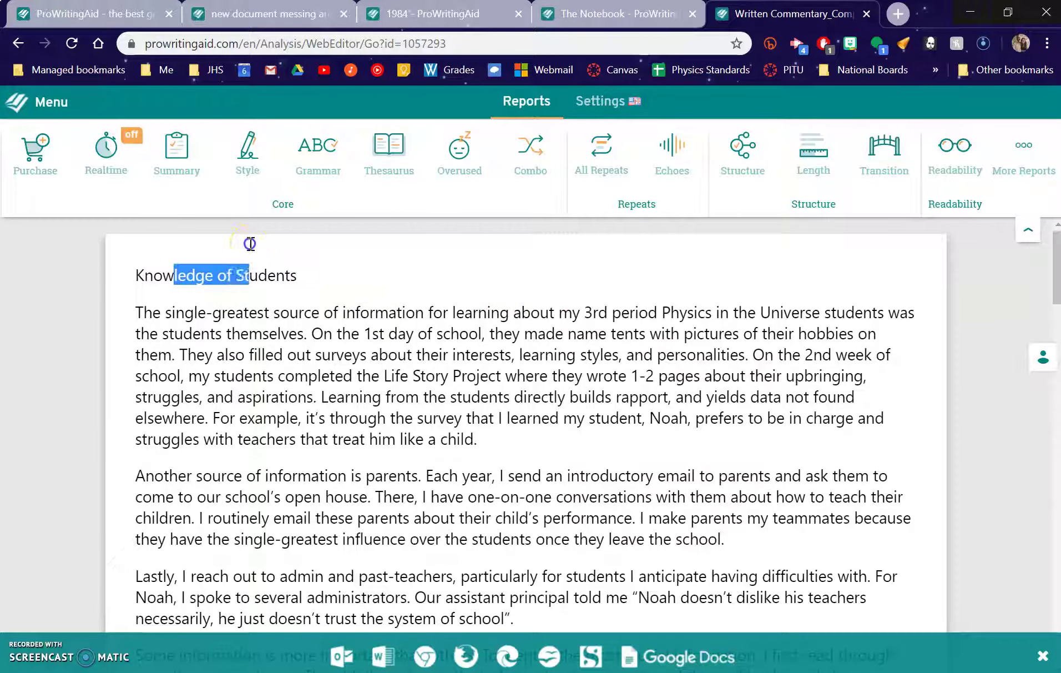
left_click(299, 312)
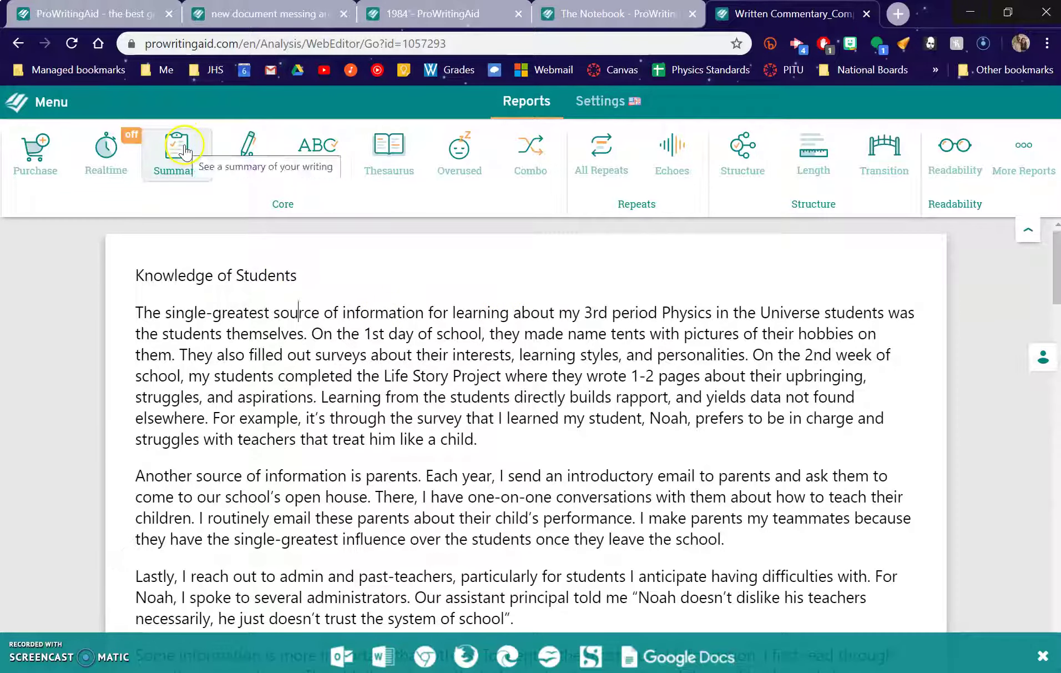